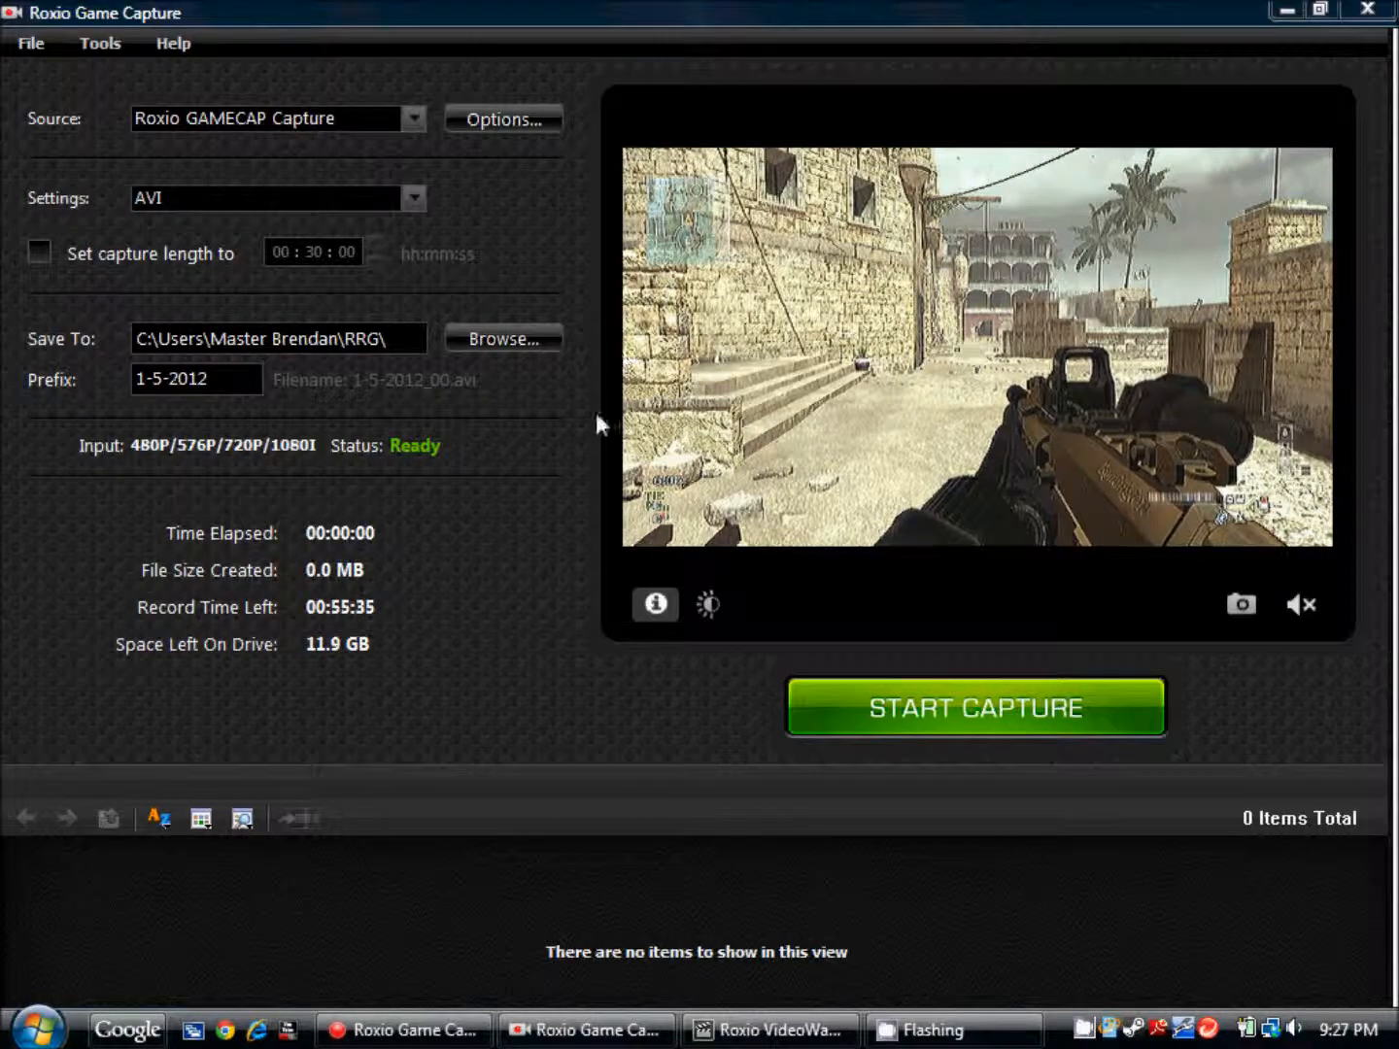
- Start capturing the live gameplay and let the recording run for about 44 seconds
click(913, 708)
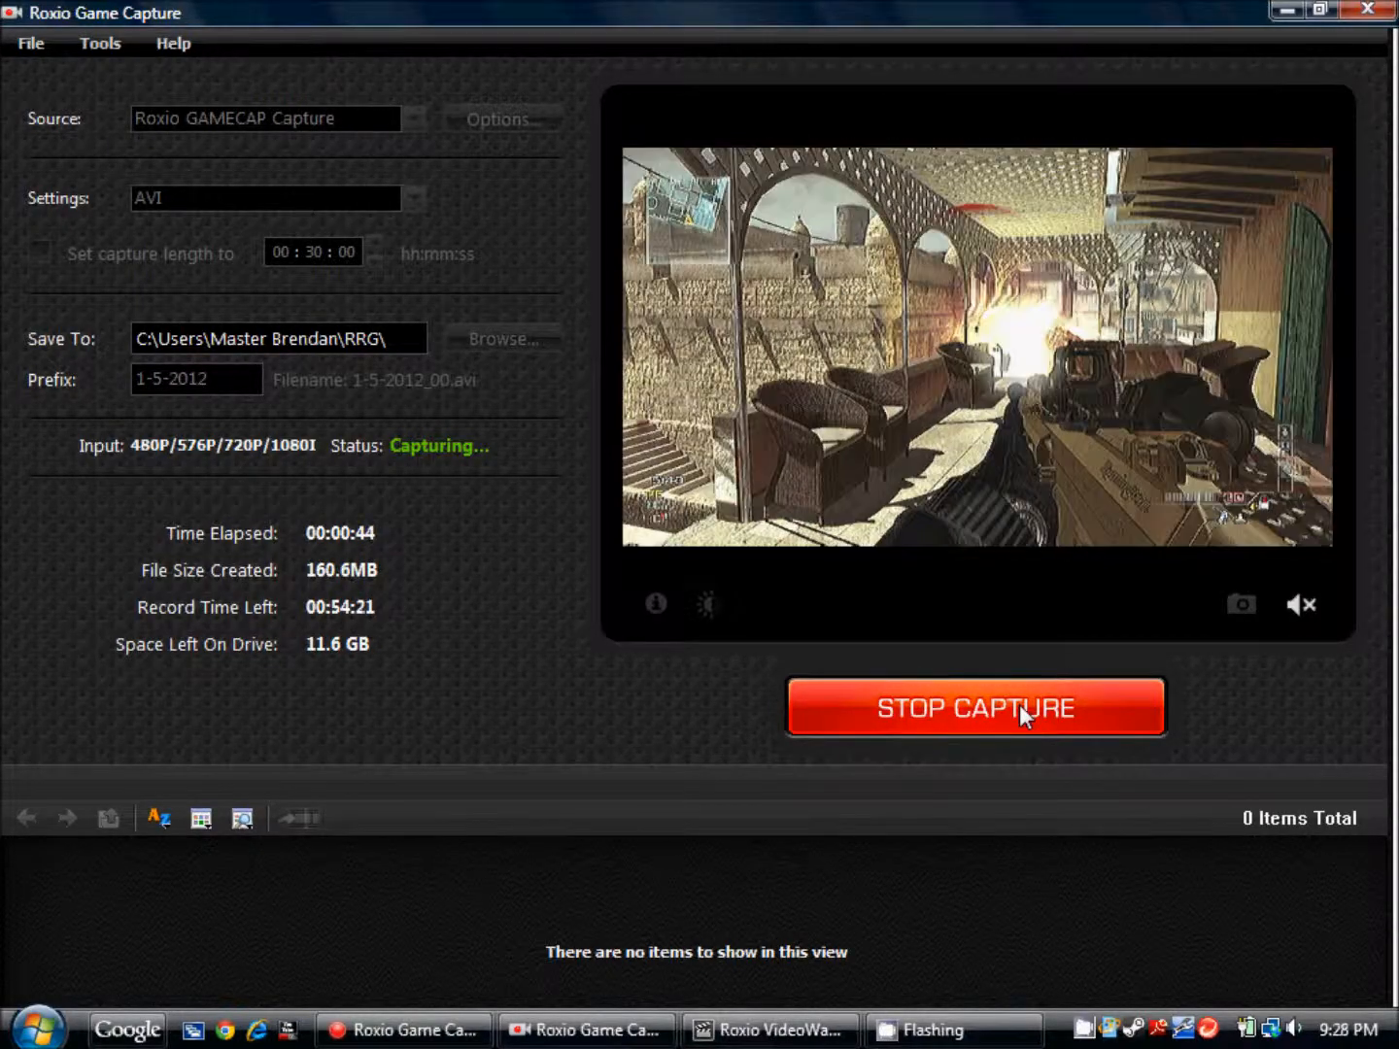
- Stop the capture to save the clip and clear the old date prefix for 'Upload Tutorial'
click(1018, 708)
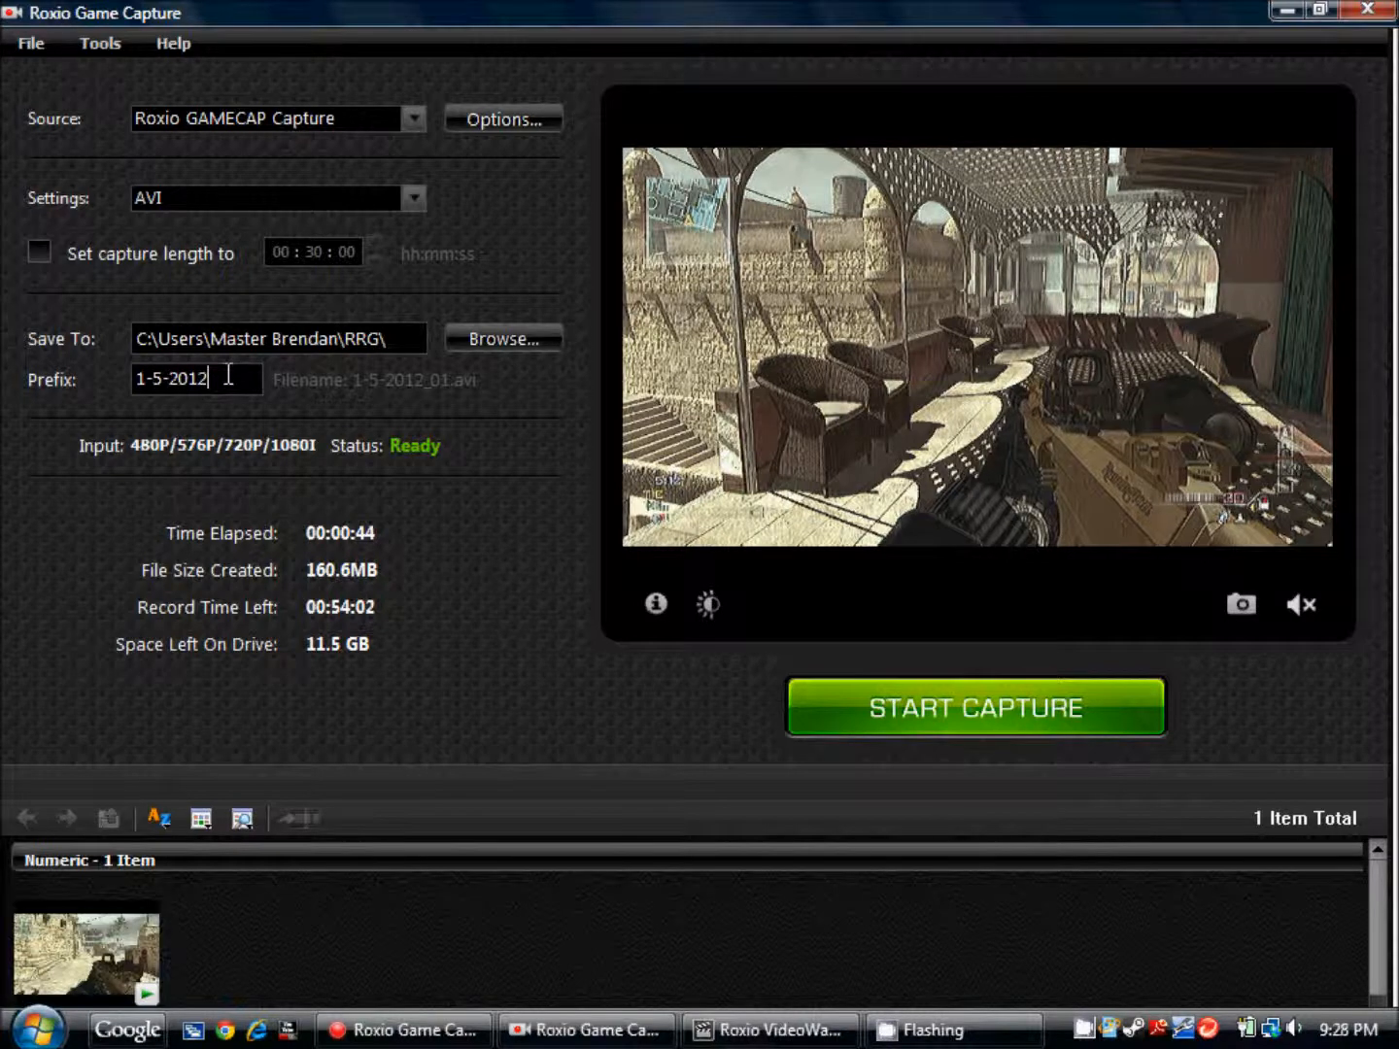
key(BackSpace)
key(BackSpace)
key(shift+Home)
key(BackSpace)
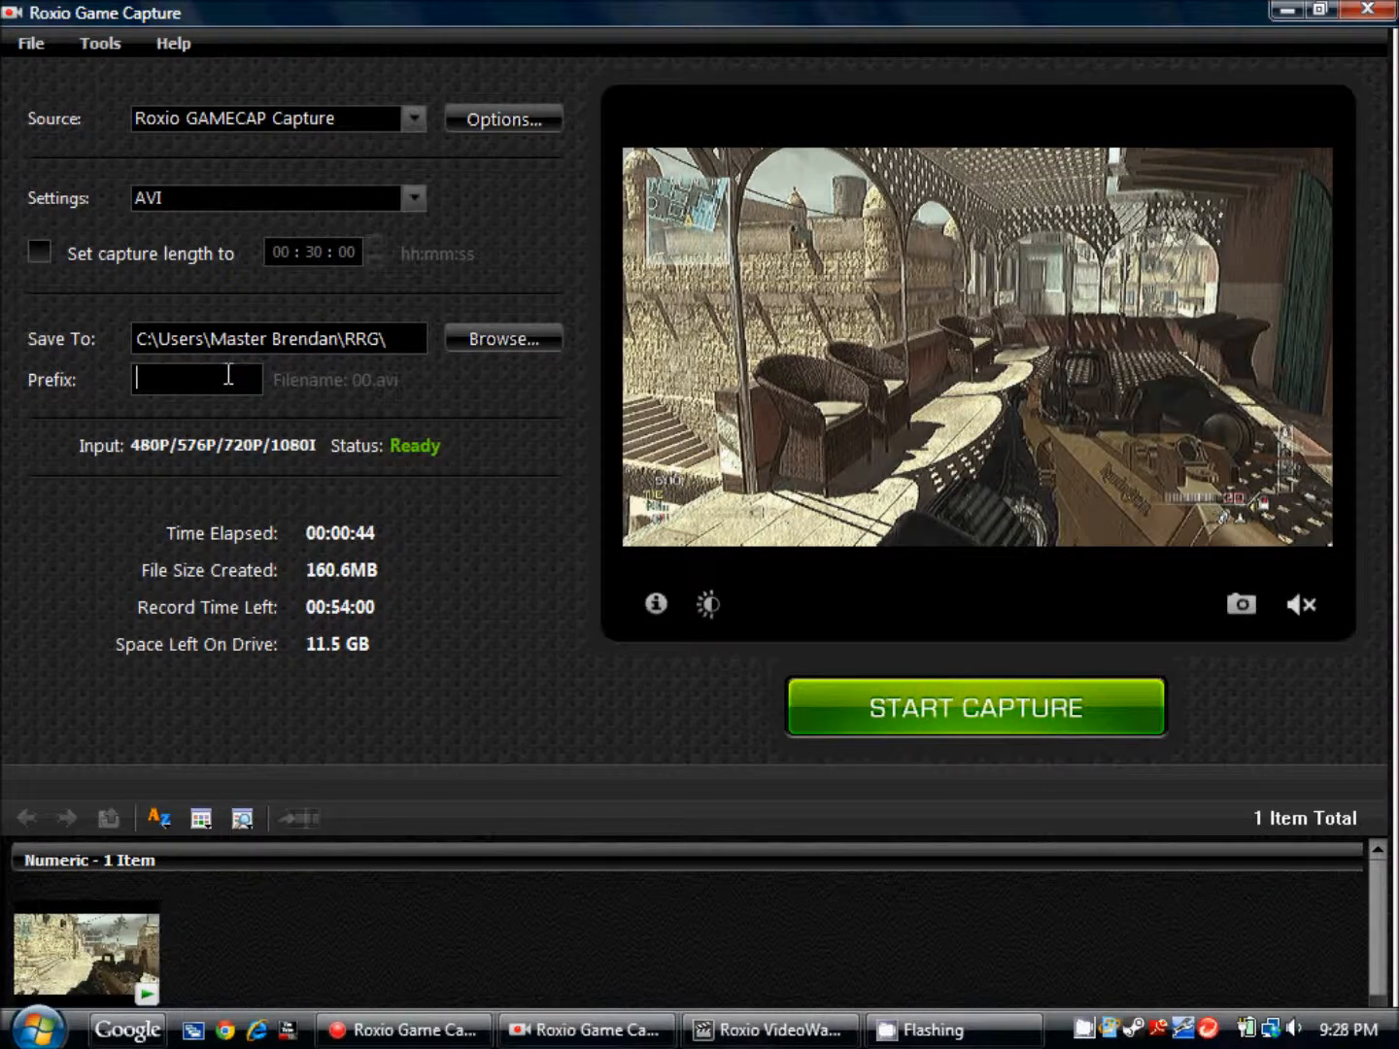
text(U)
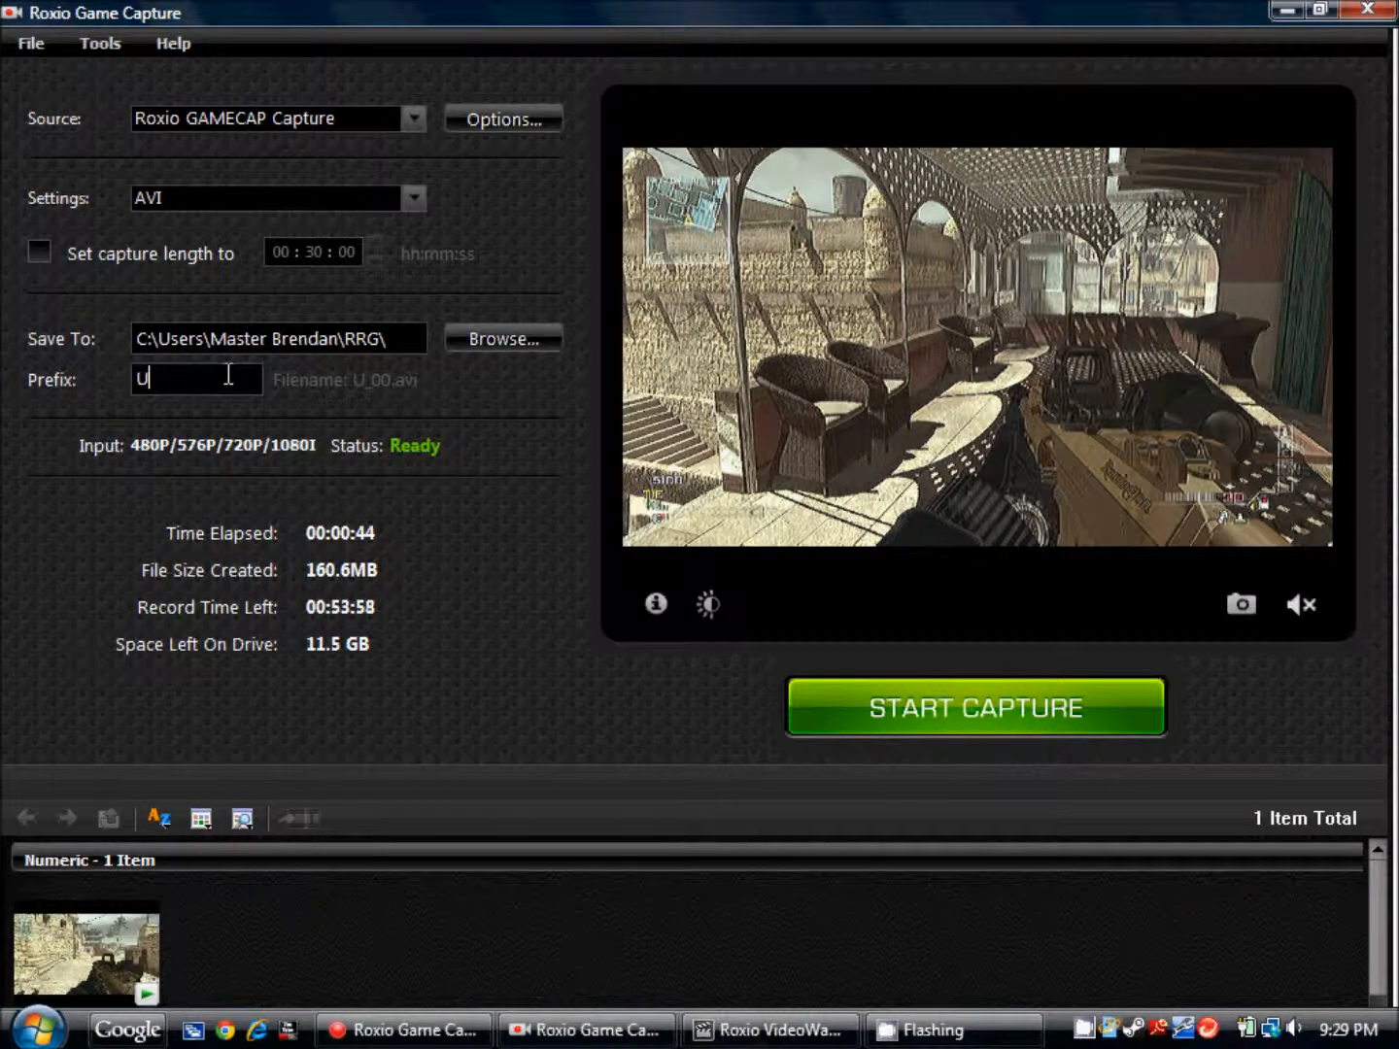
text(pload T)
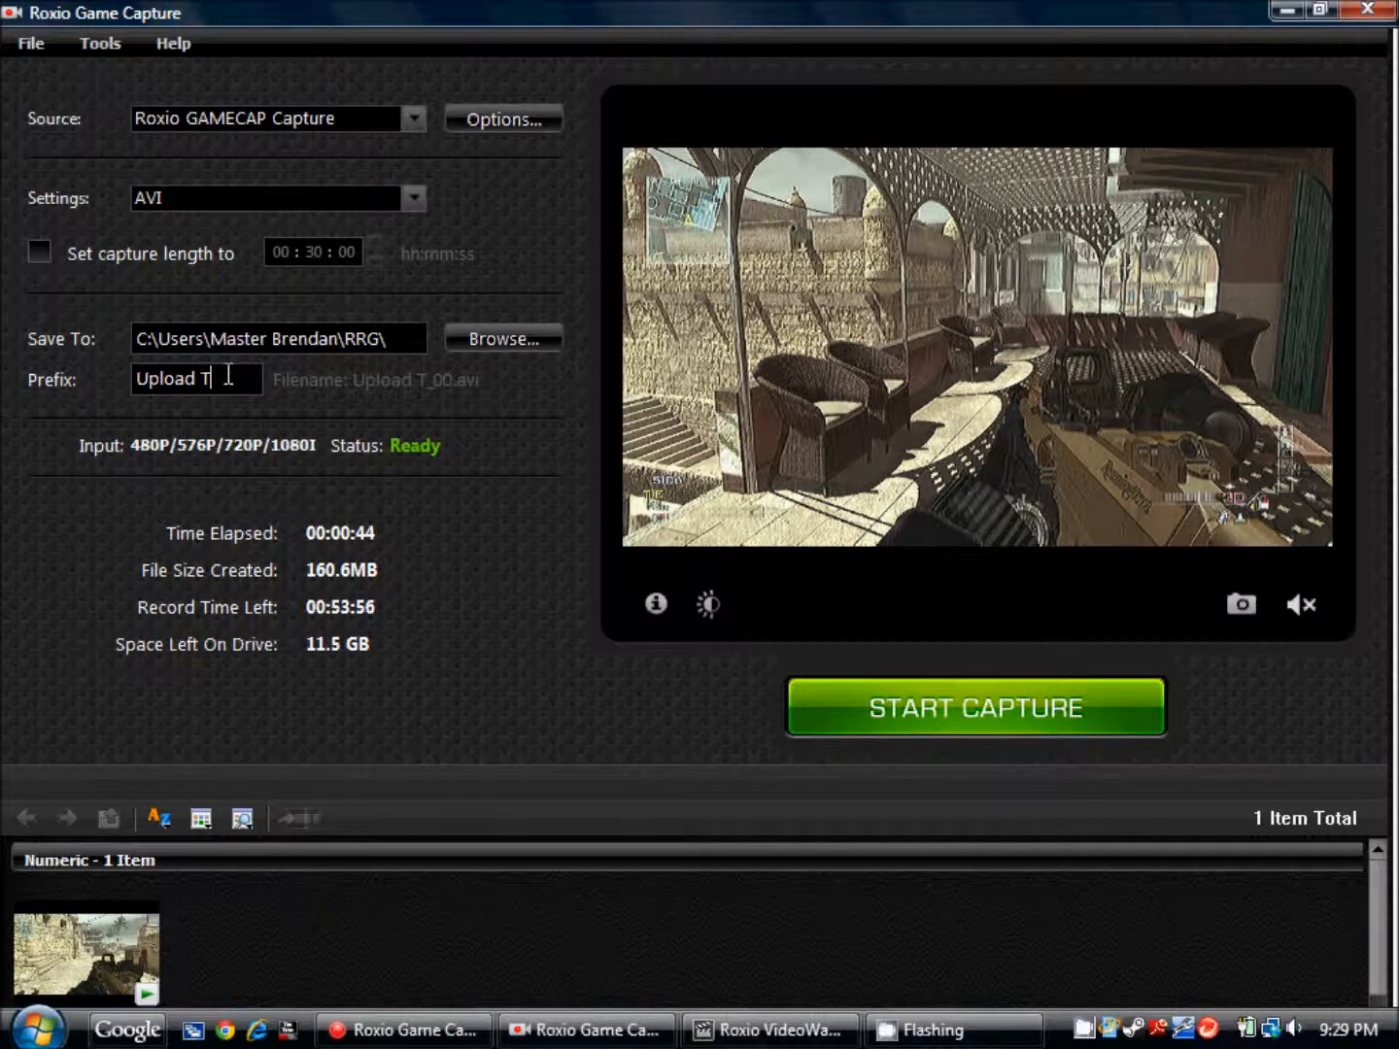
text(utor)
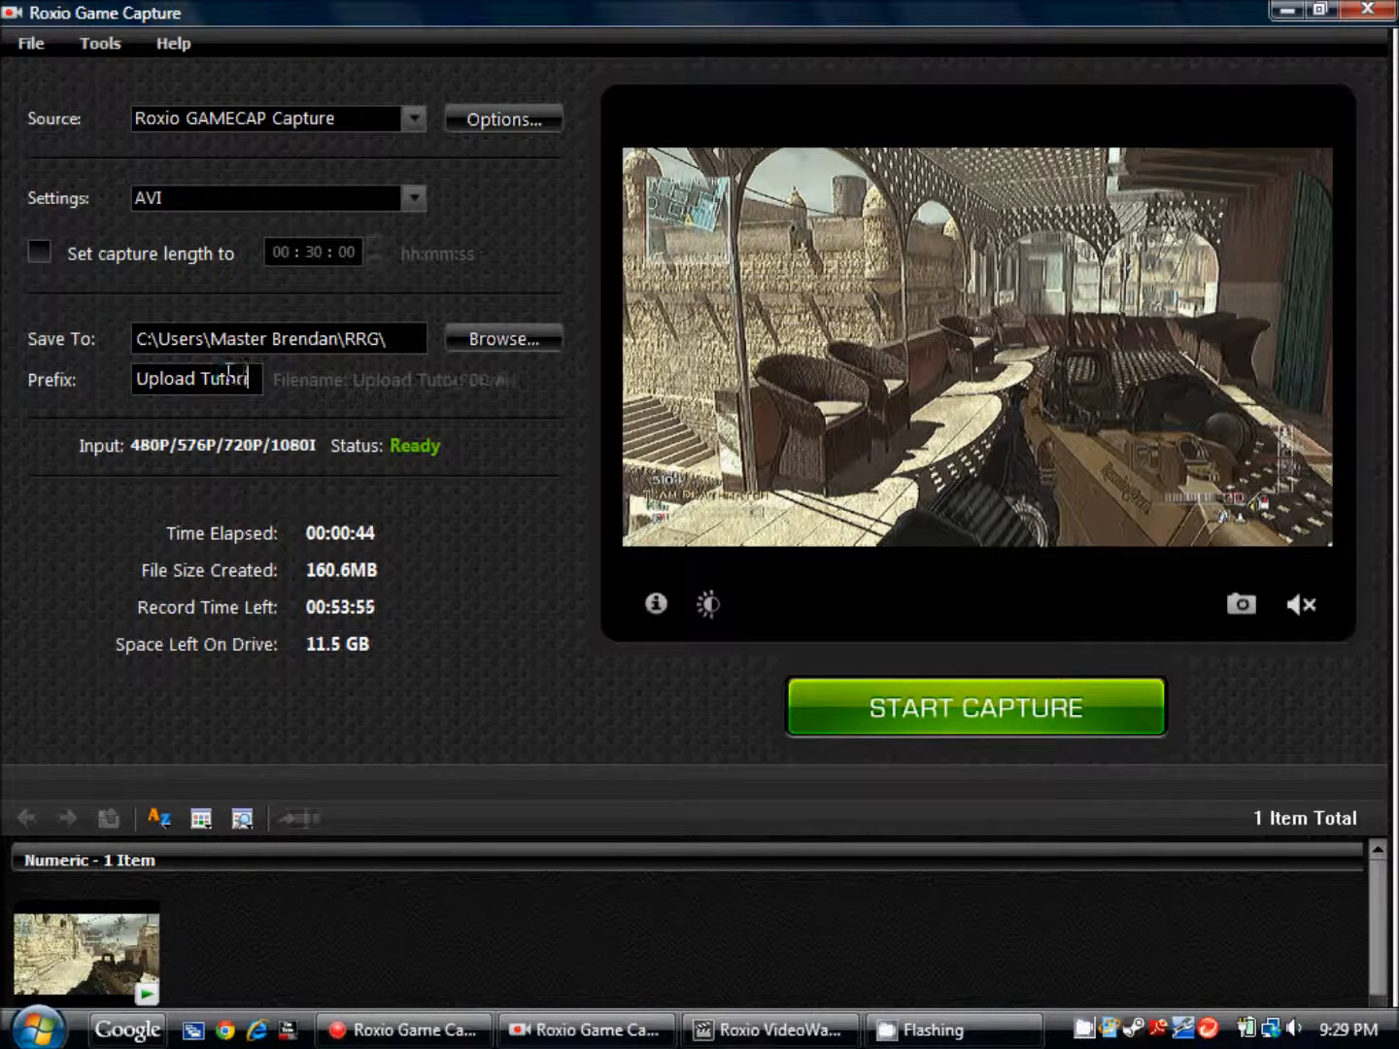
text(ial)
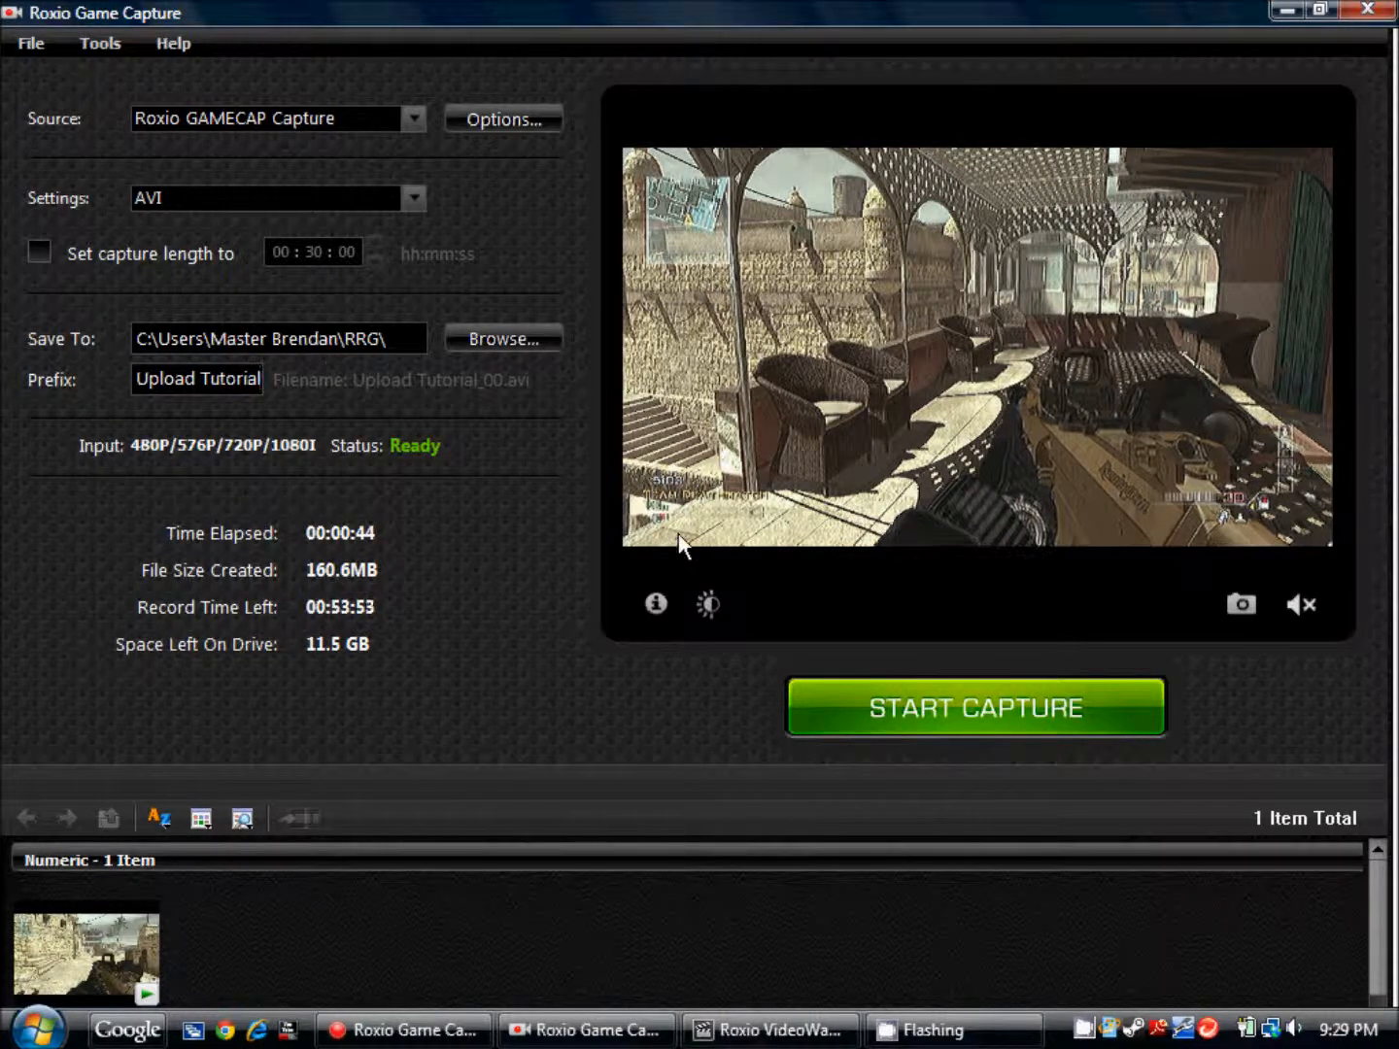
- Edit the captured clip 1-5-2012_00.avi in VideoWave and preview it up to about 00:00:11
click(309, 820)
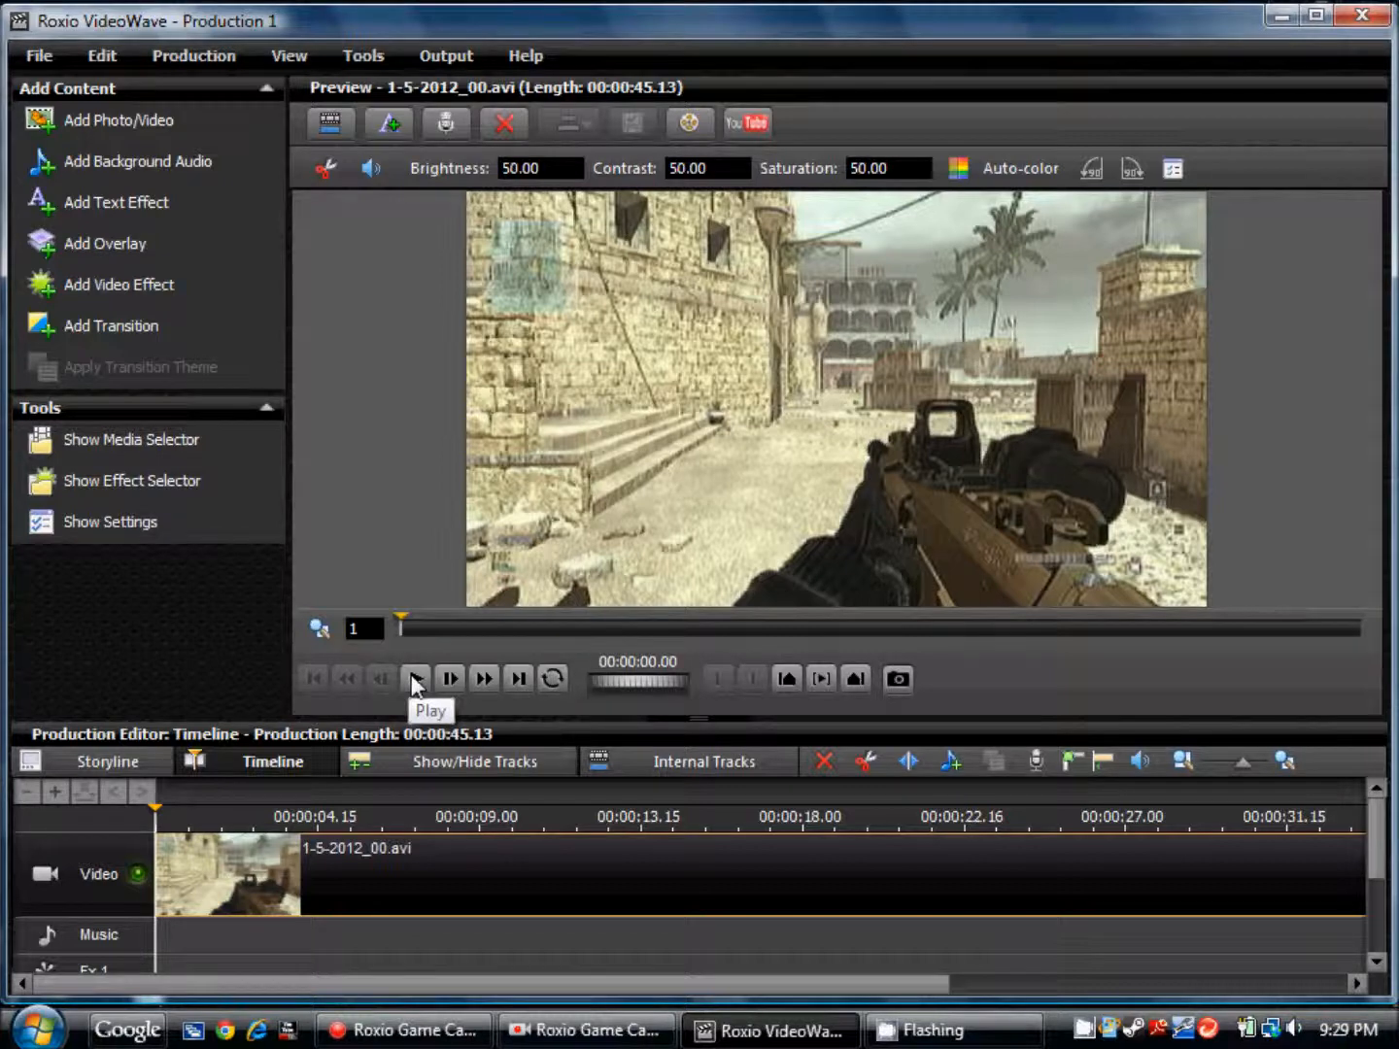
click(415, 678)
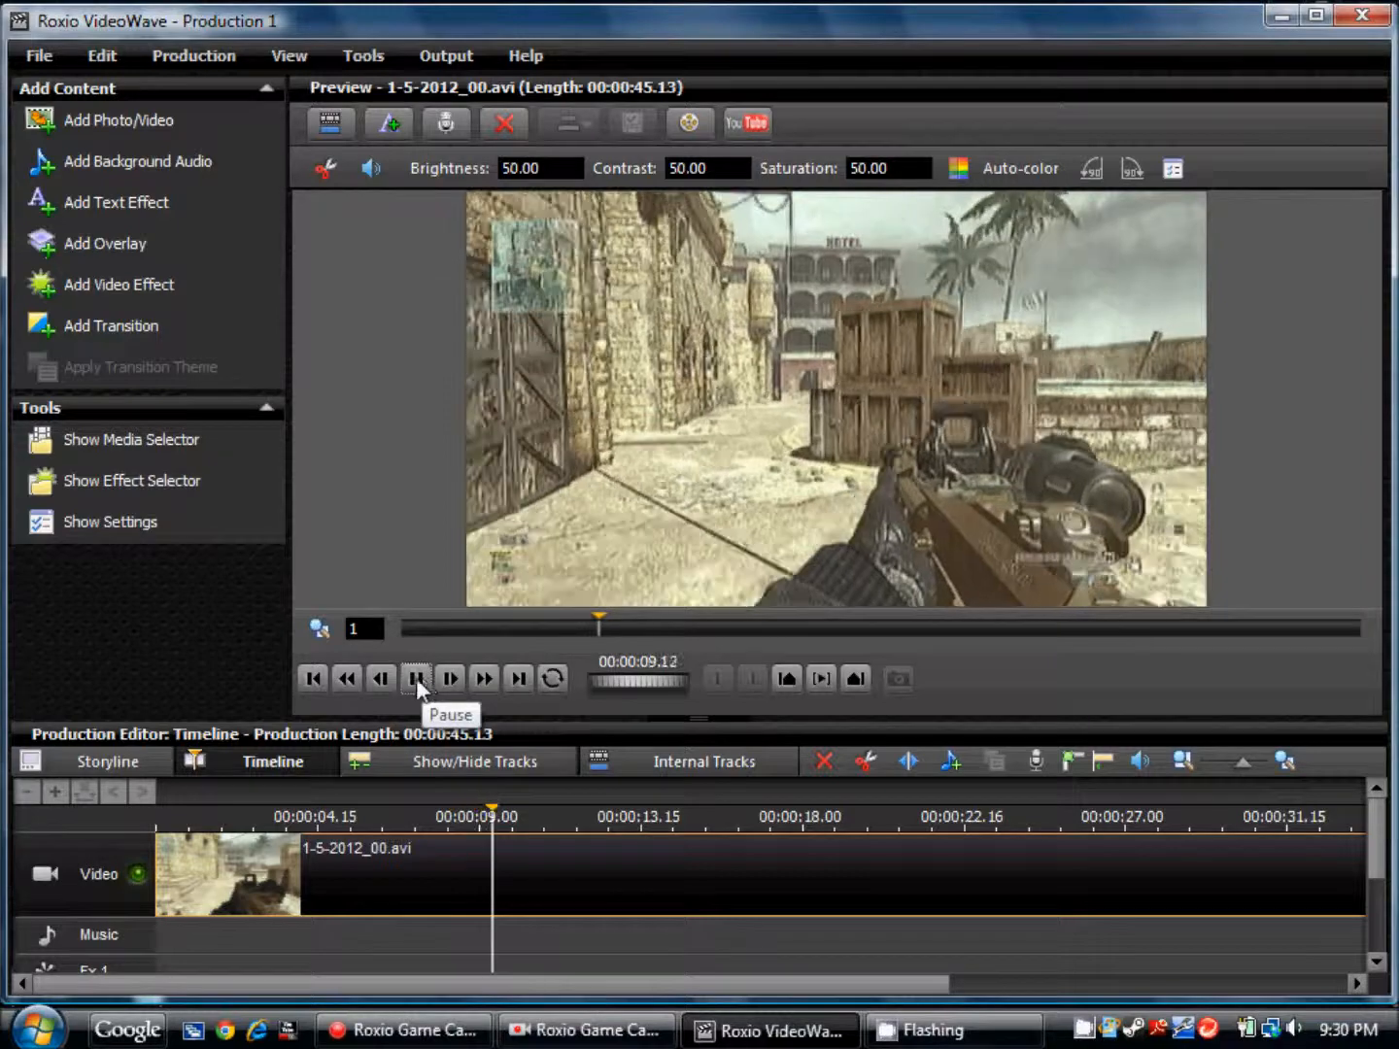
click(418, 677)
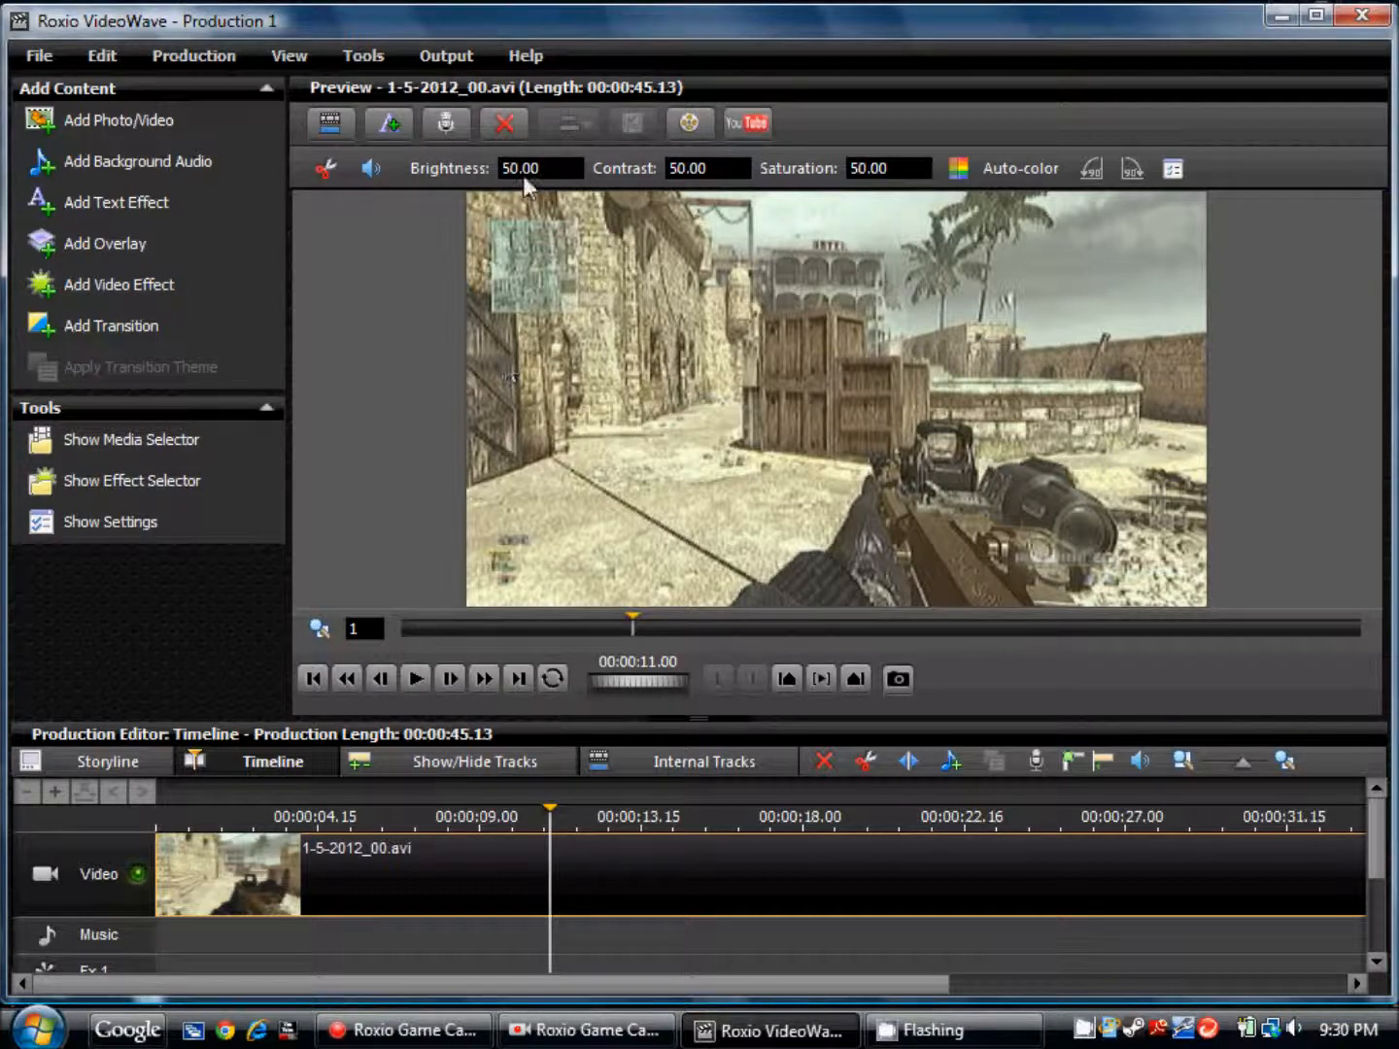
- Look through the File menu, then bring up the Output menu's export and sharing options
click(45, 59)
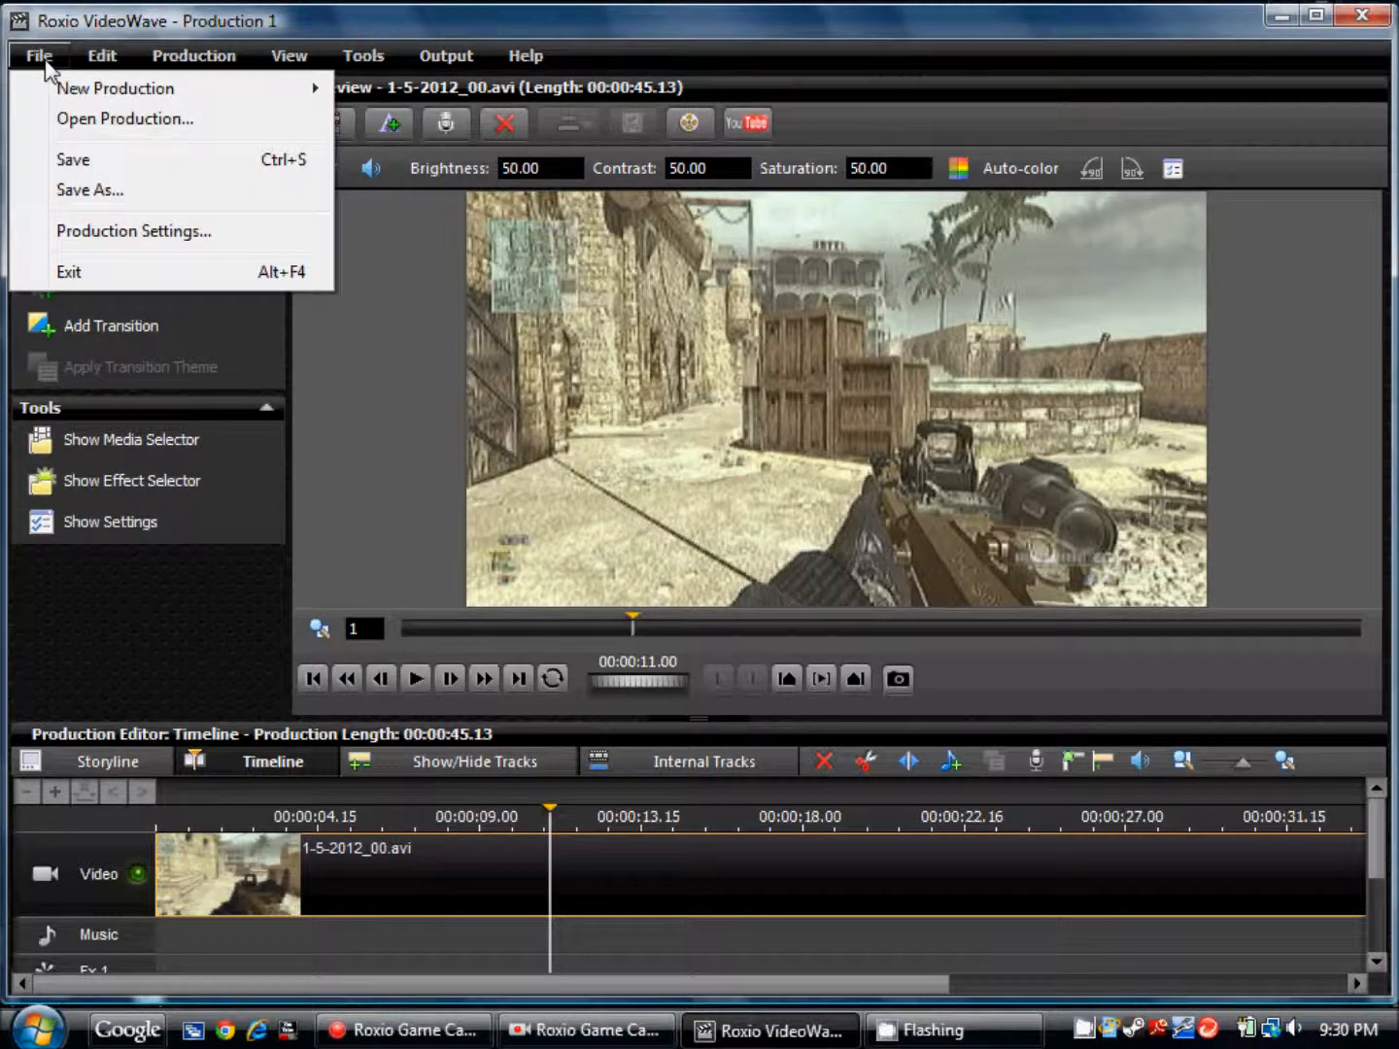
click(77, 160)
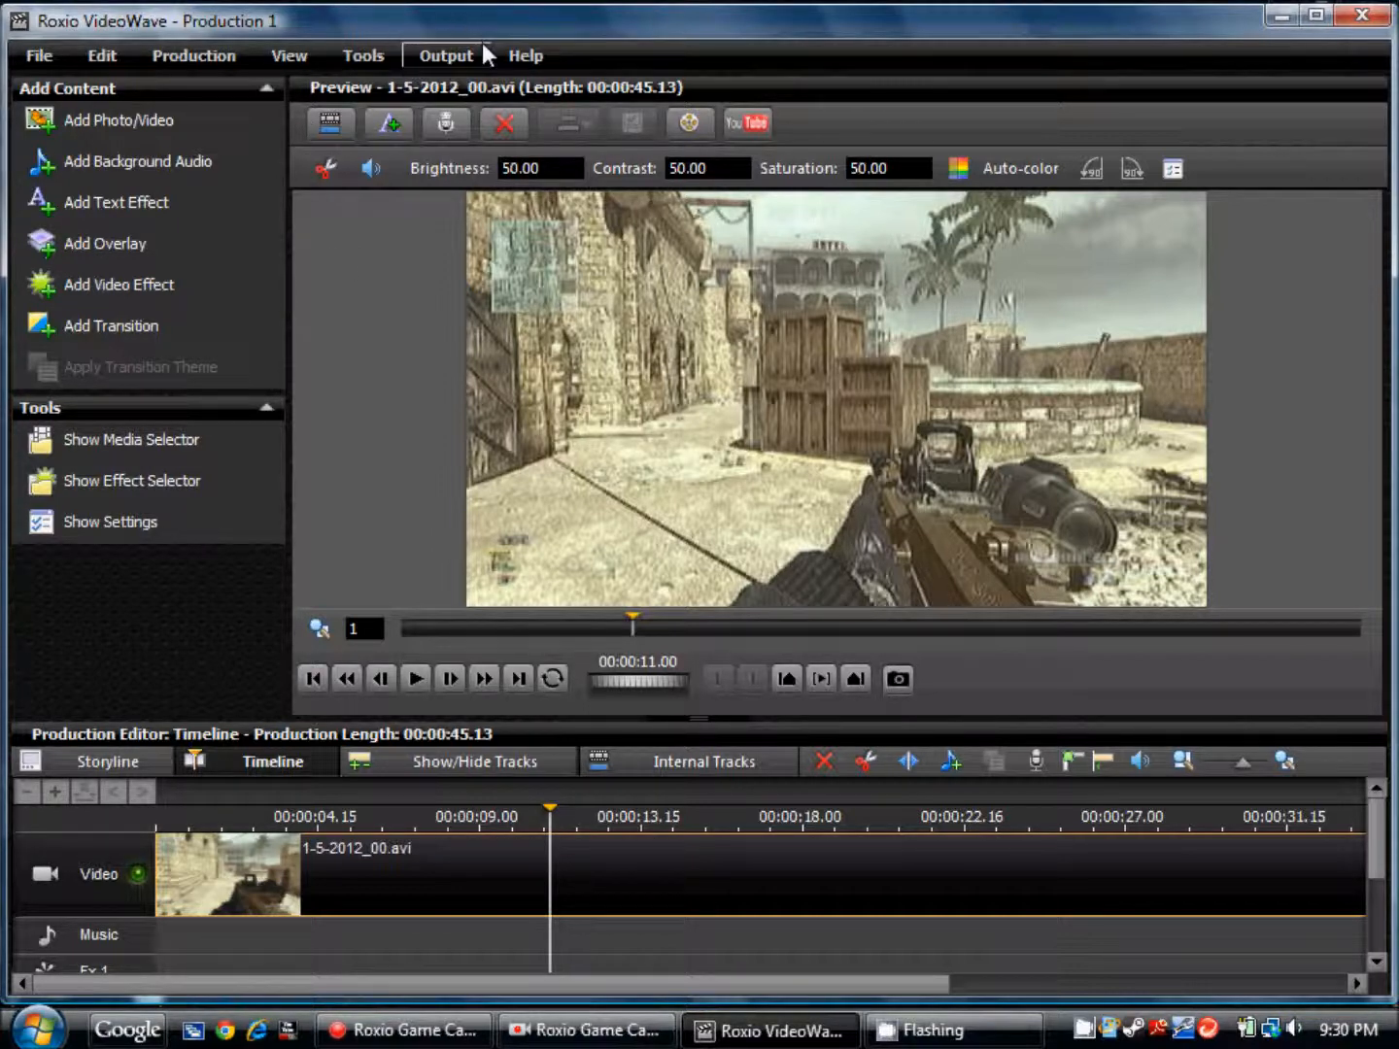
click(436, 52)
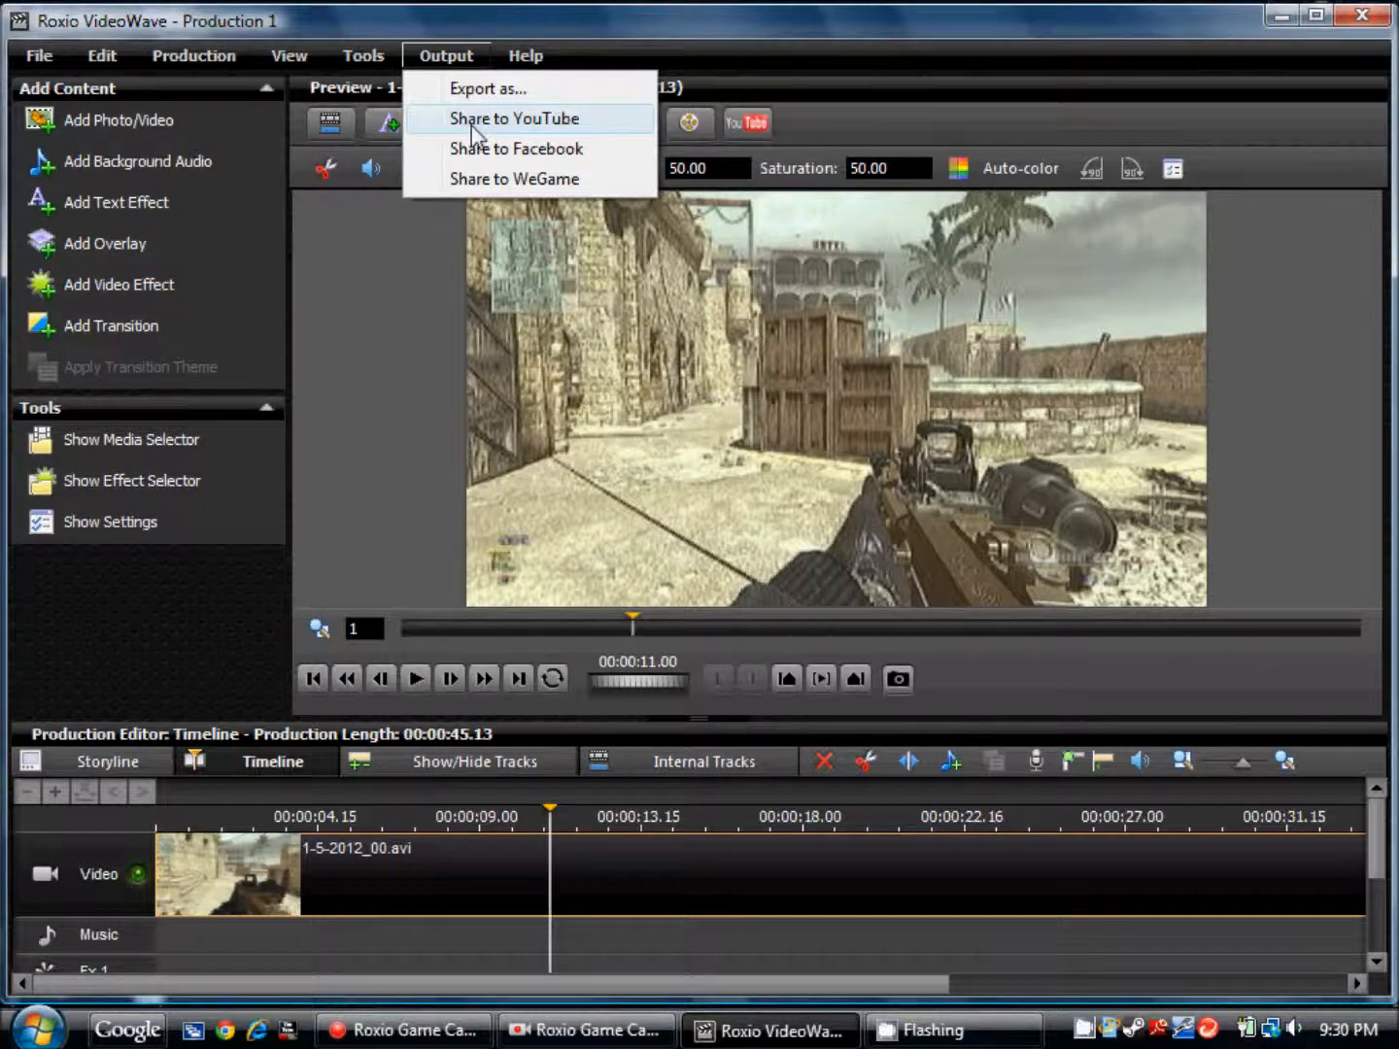
- Export via Make Movie as DivX HD 720p@30fps named 'Upload Tutorial' and start rendering
click(533, 95)
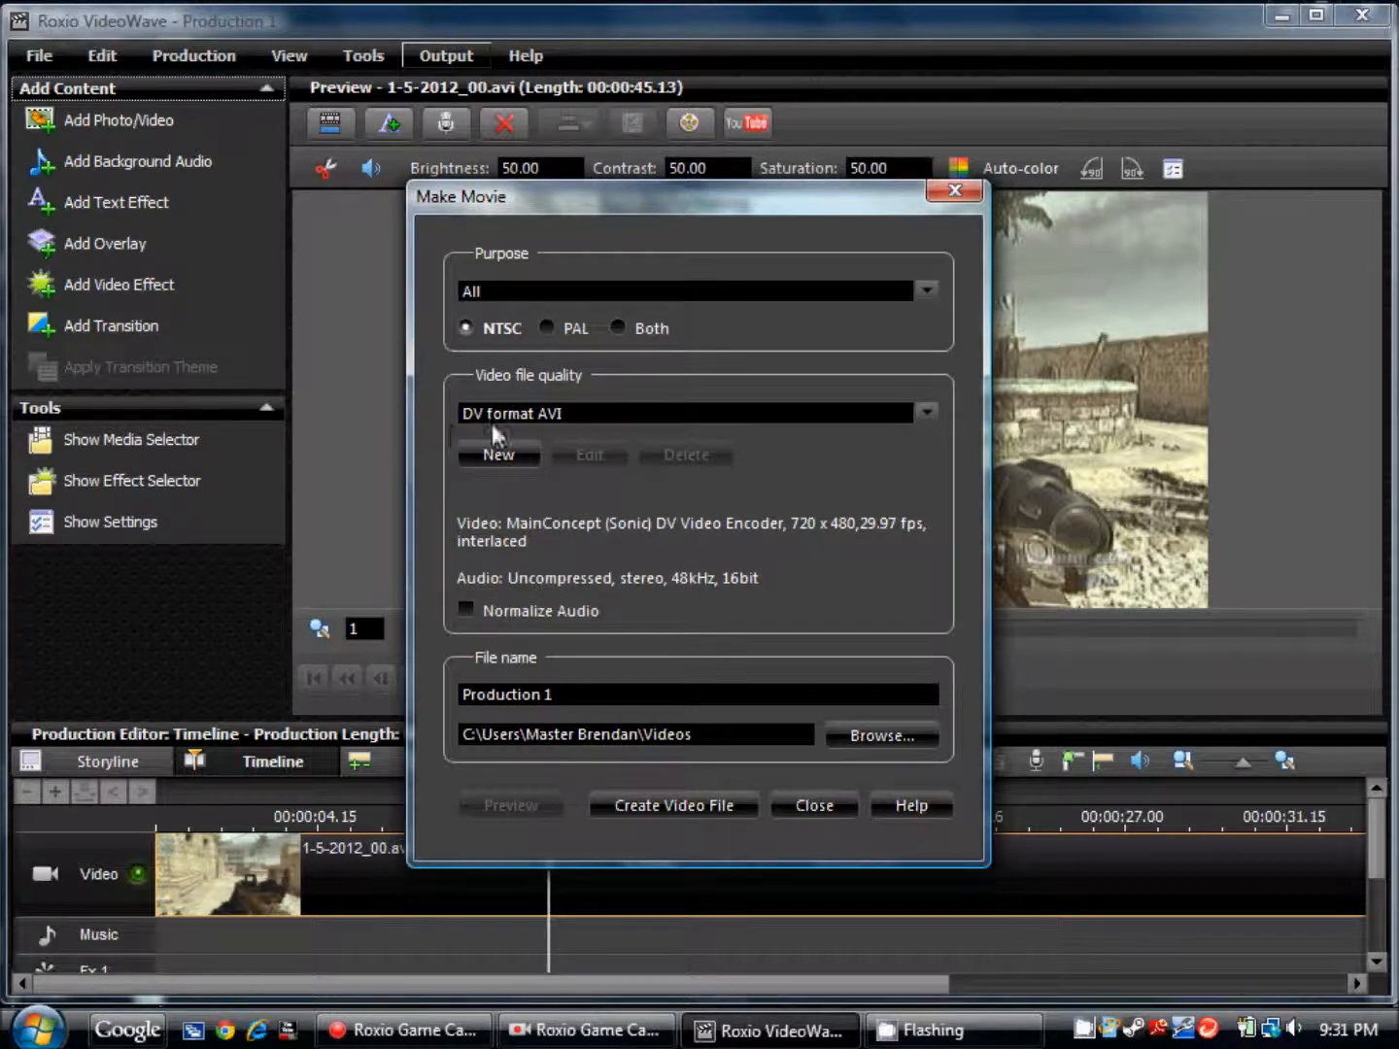
click(924, 413)
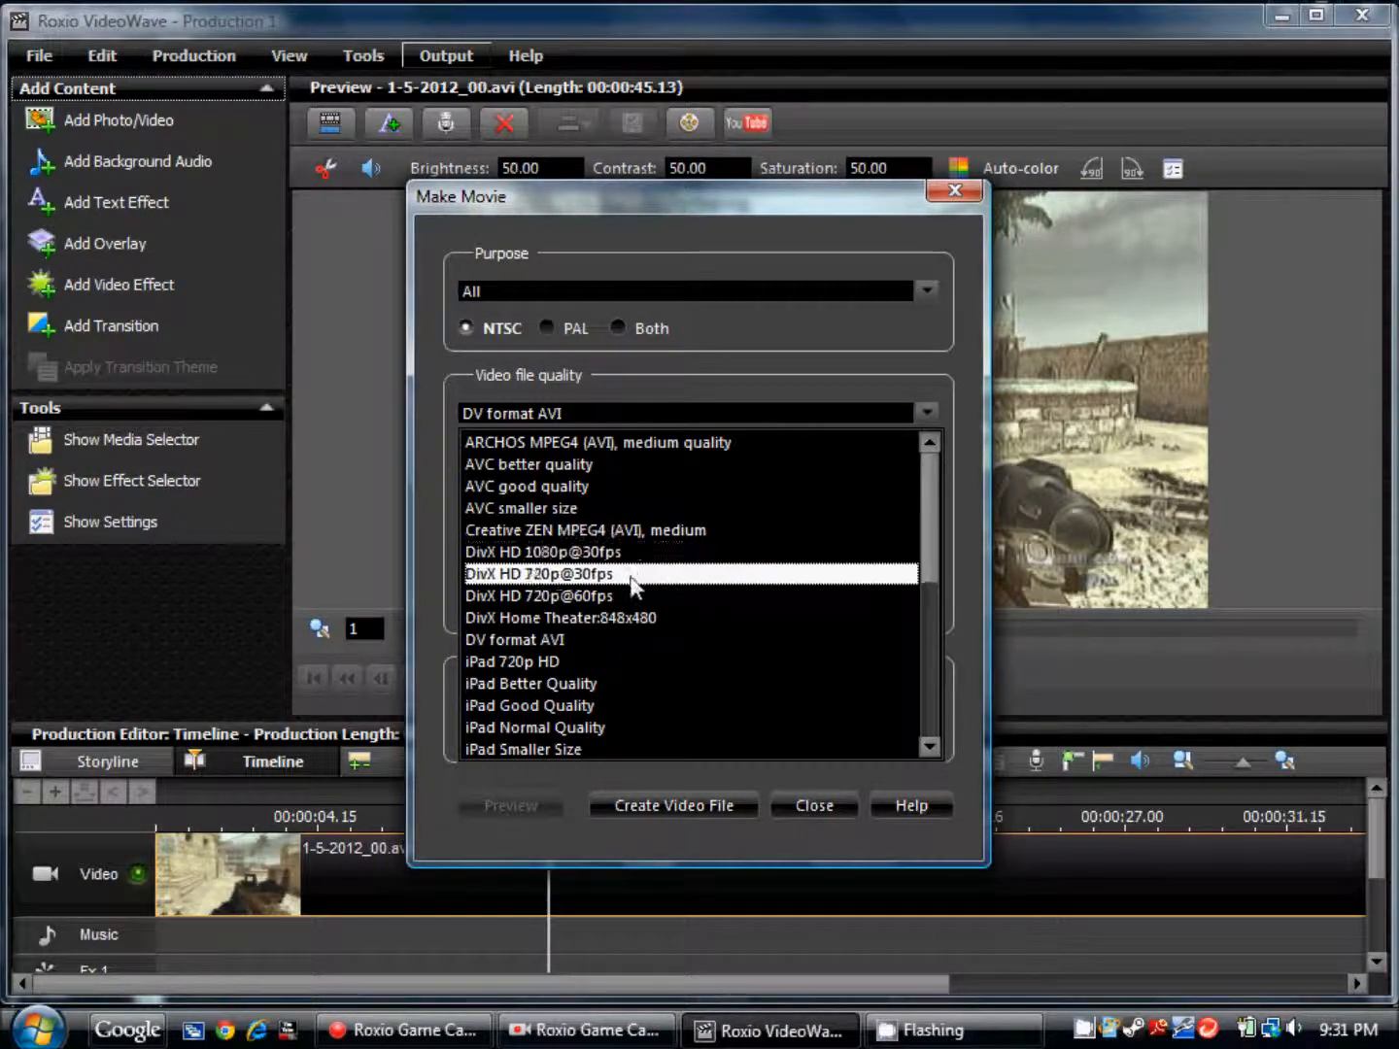
click(576, 574)
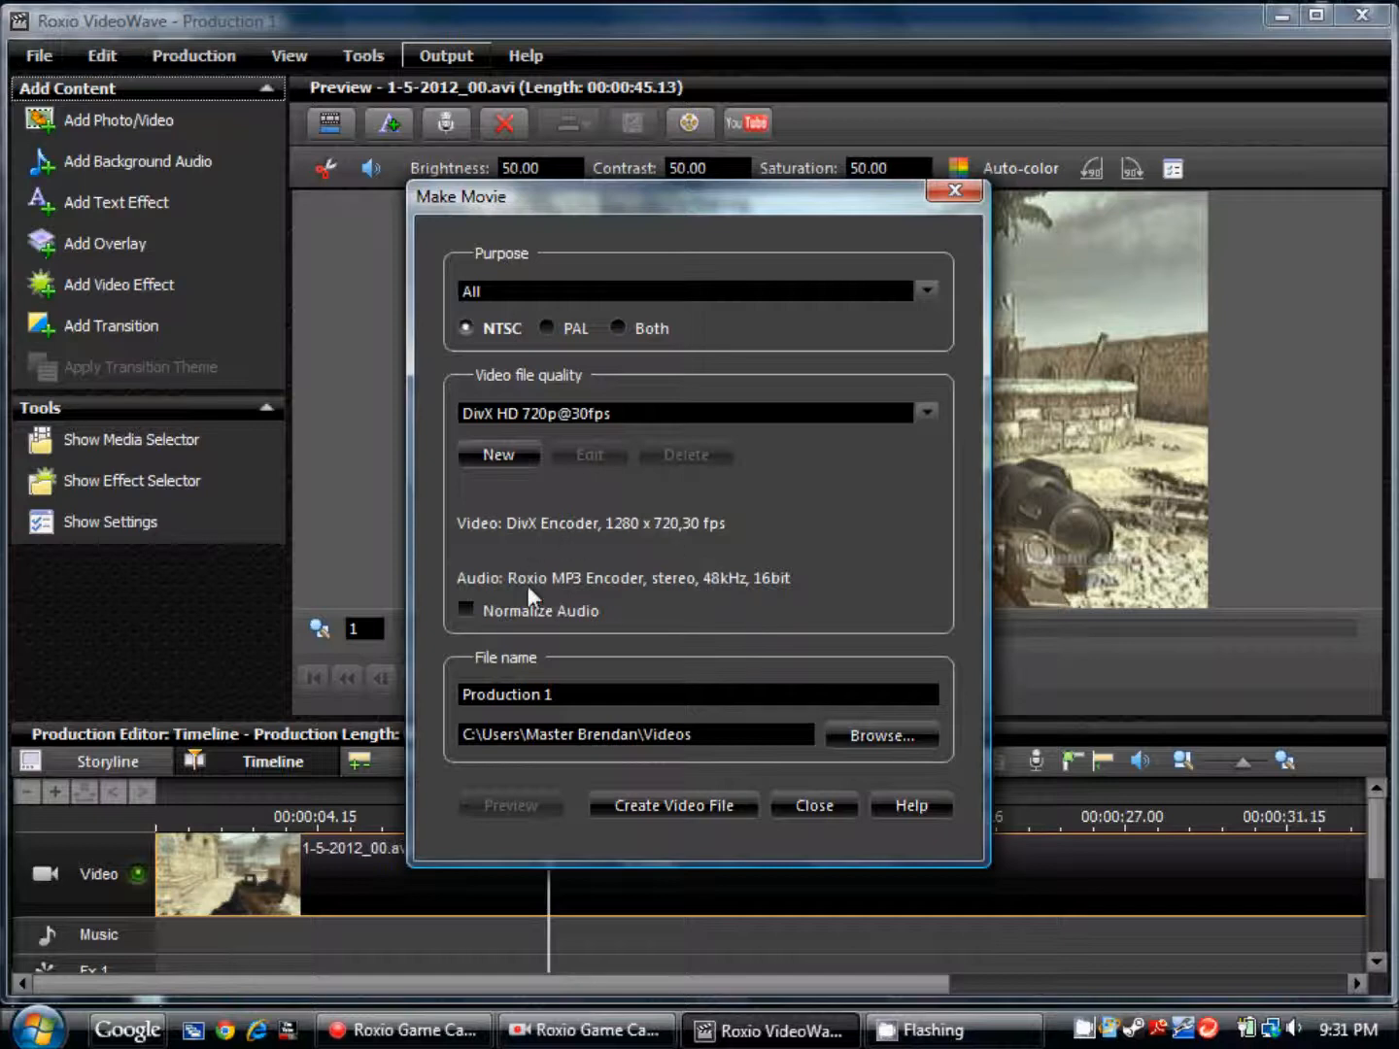
double_click(612, 694)
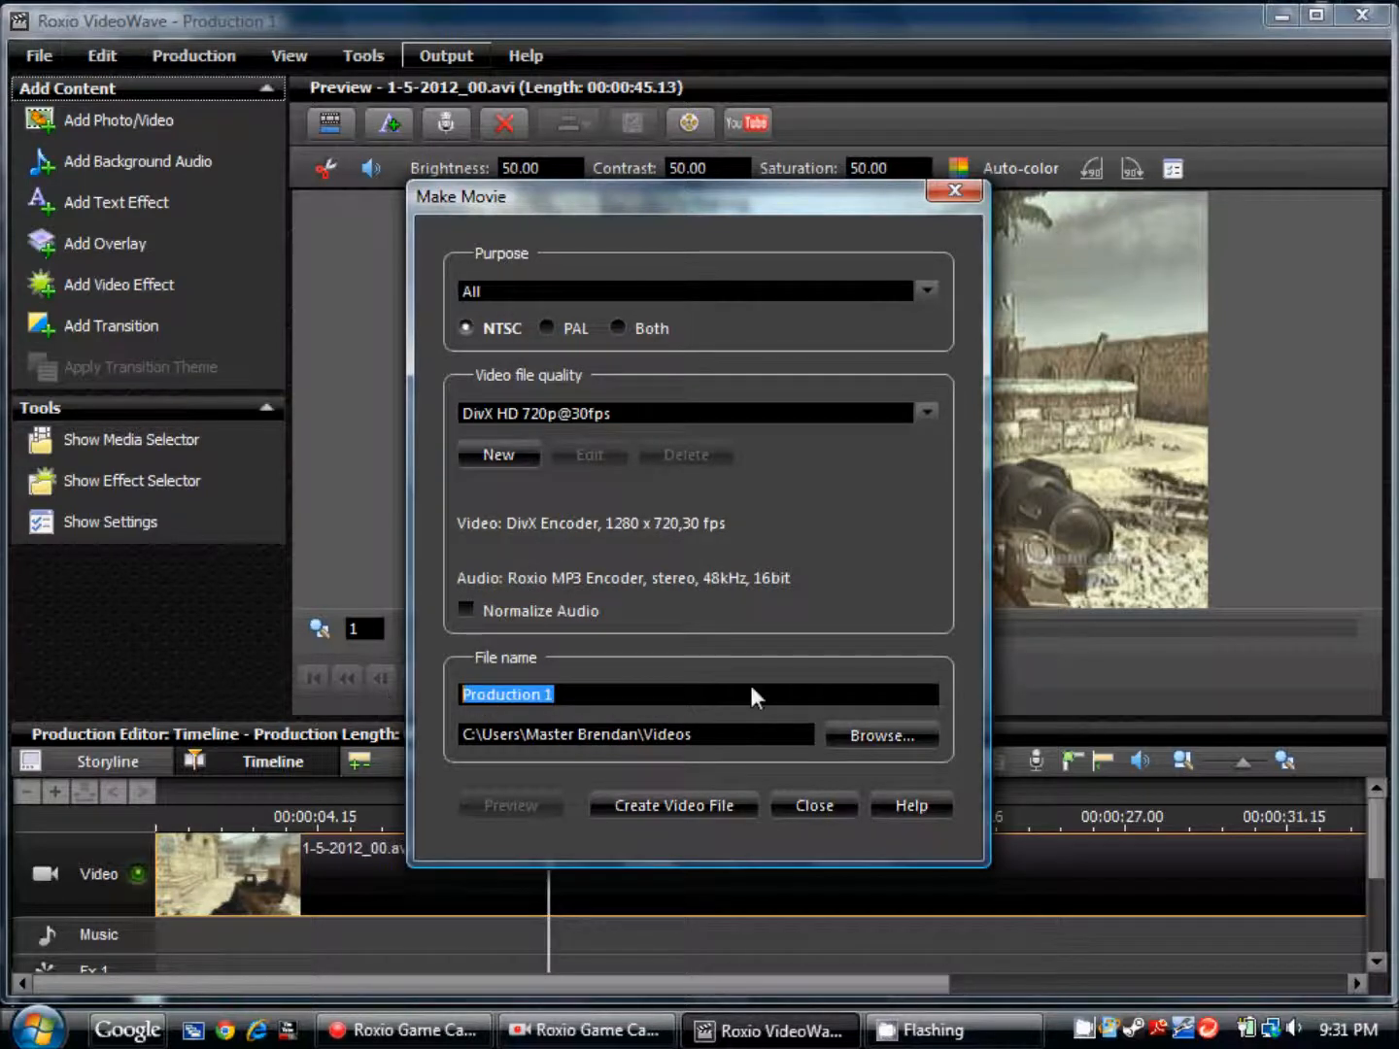
key(BackSpace)
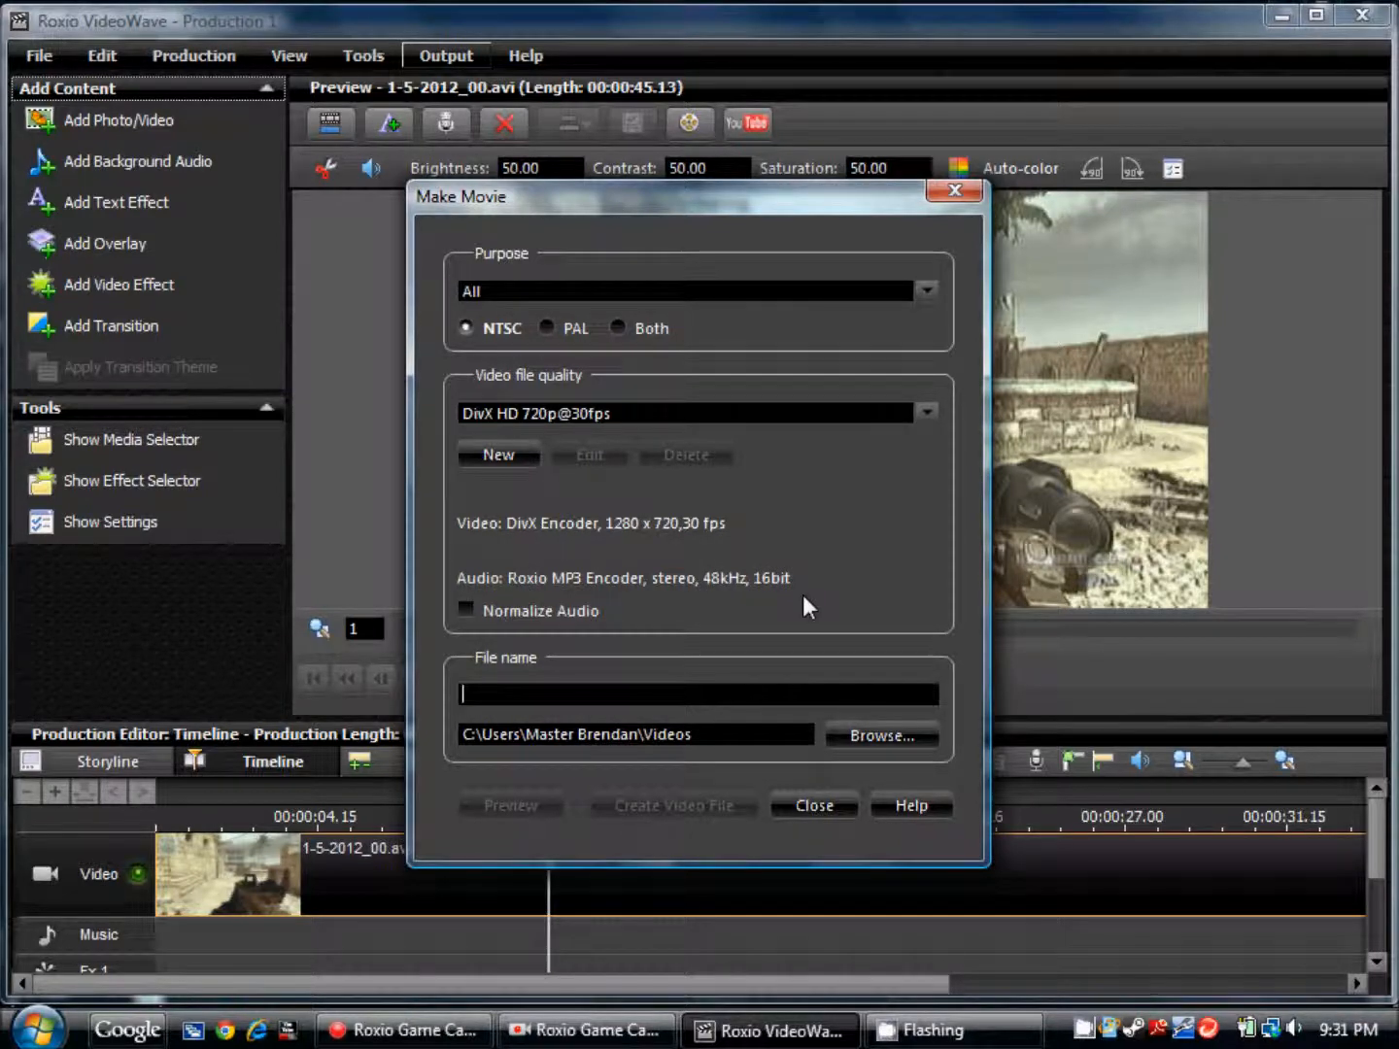
text(Upload )
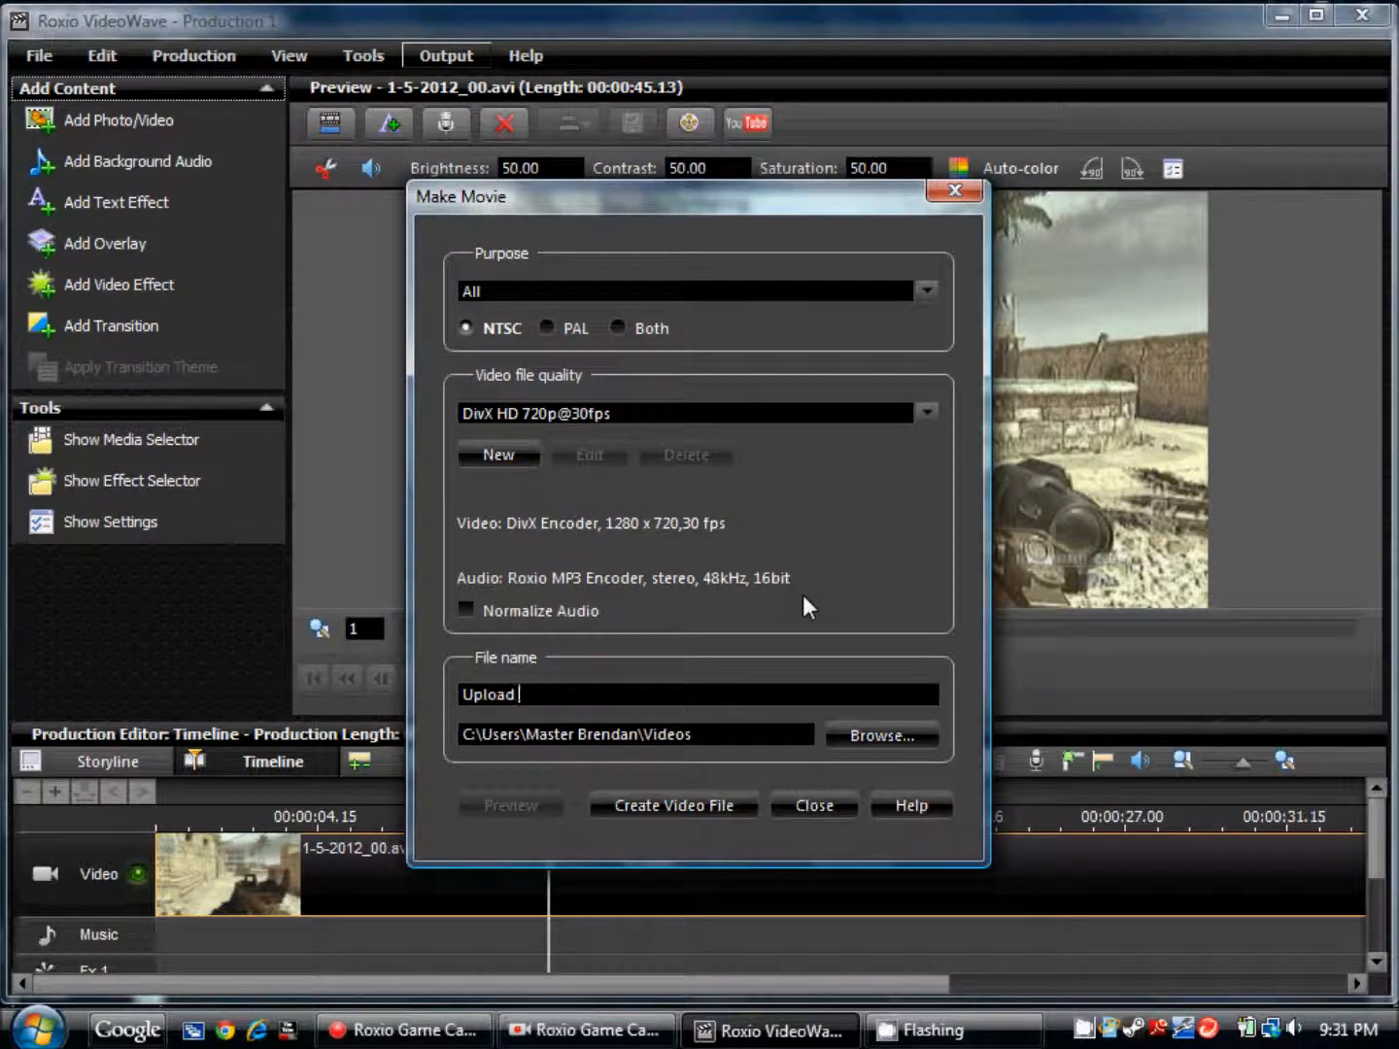
text(Tuto)
text(rial)
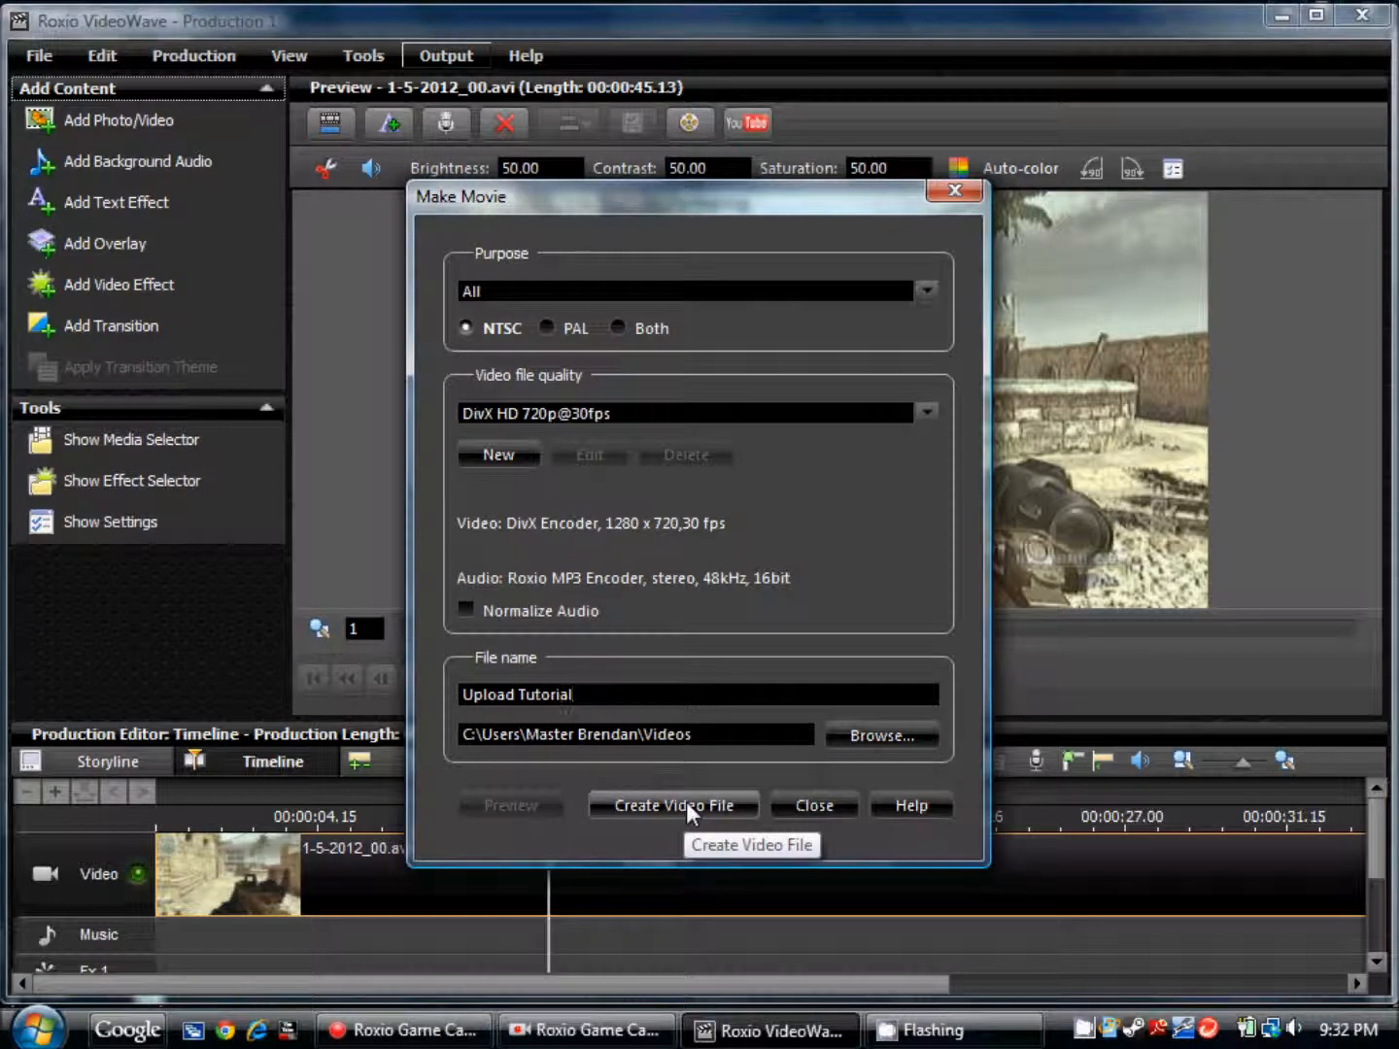
click(686, 806)
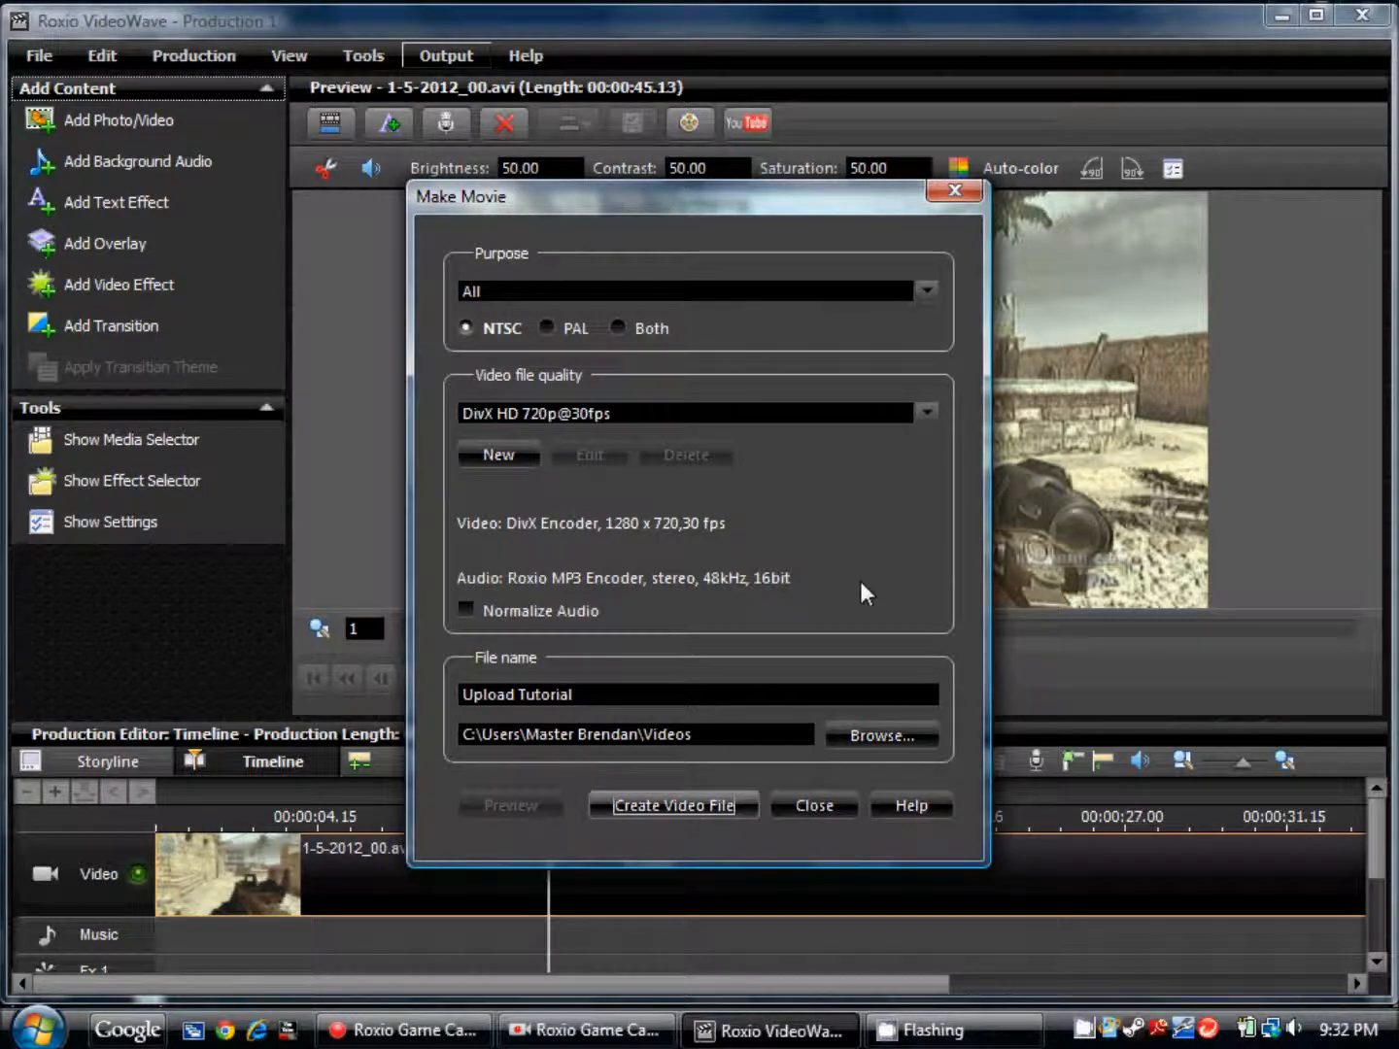